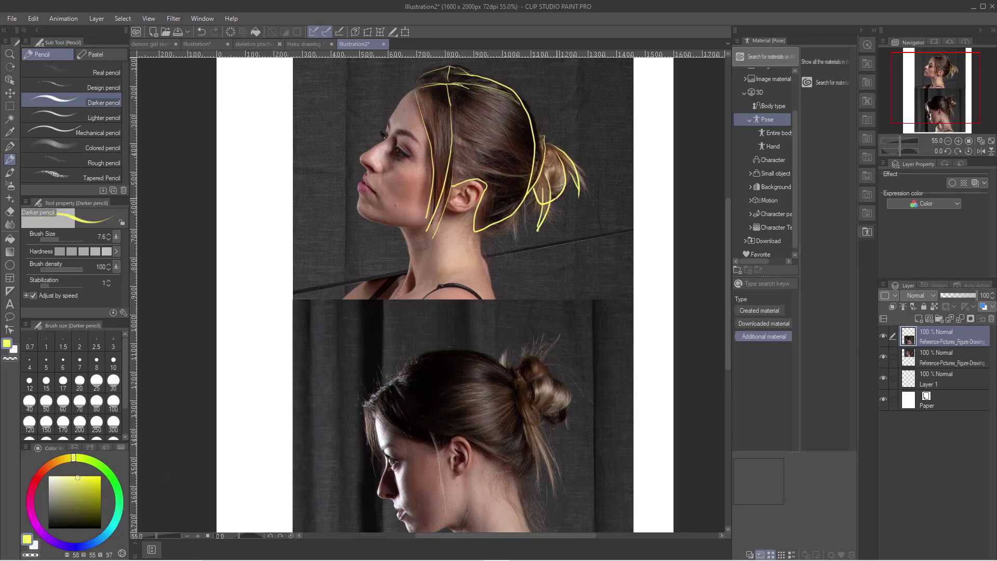
# - Trace a yellow hair-flow guide line over the woman's head in the reference photo
pyautogui.scroll(-2, 416, 291)
pyautogui.moveTo(356, 352); pyautogui.dragTo(397, 321)
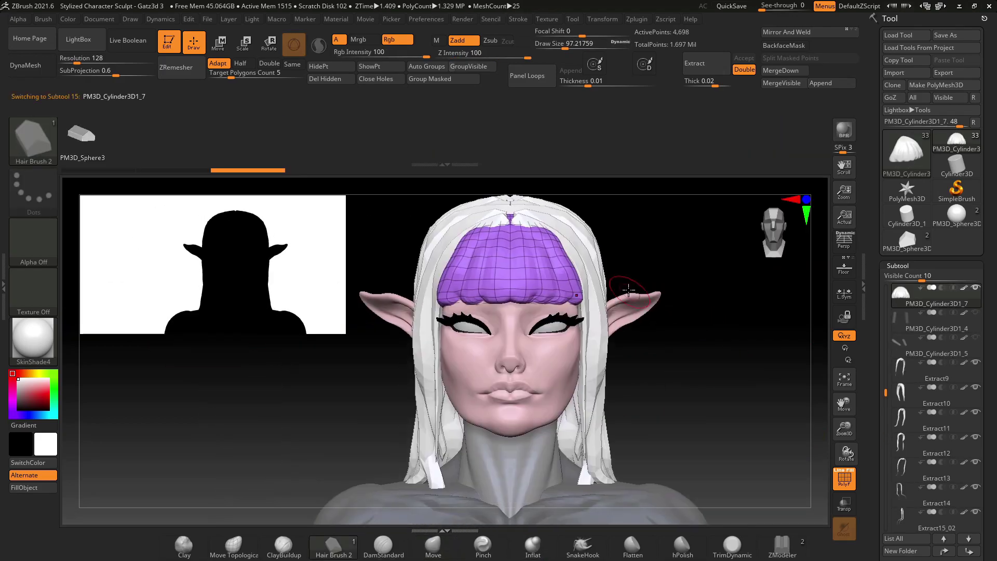
# - Switch to a fresh Cylinder3D tool and append a PM3D_Sphere3D1 sphere subtool
pyautogui.moveTo(994, 305); pyautogui.dragTo(994, 239)
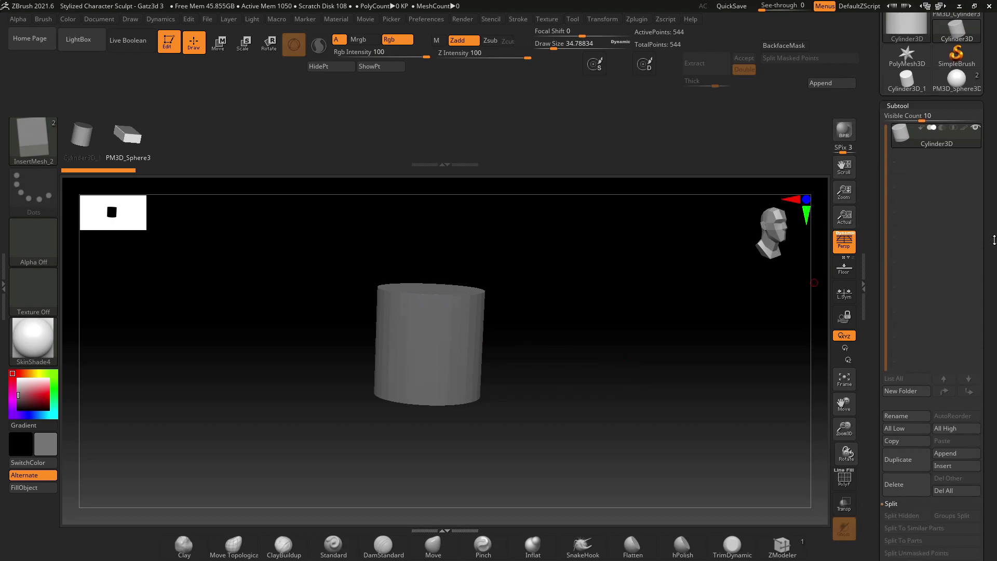
pyautogui.click(955, 456)
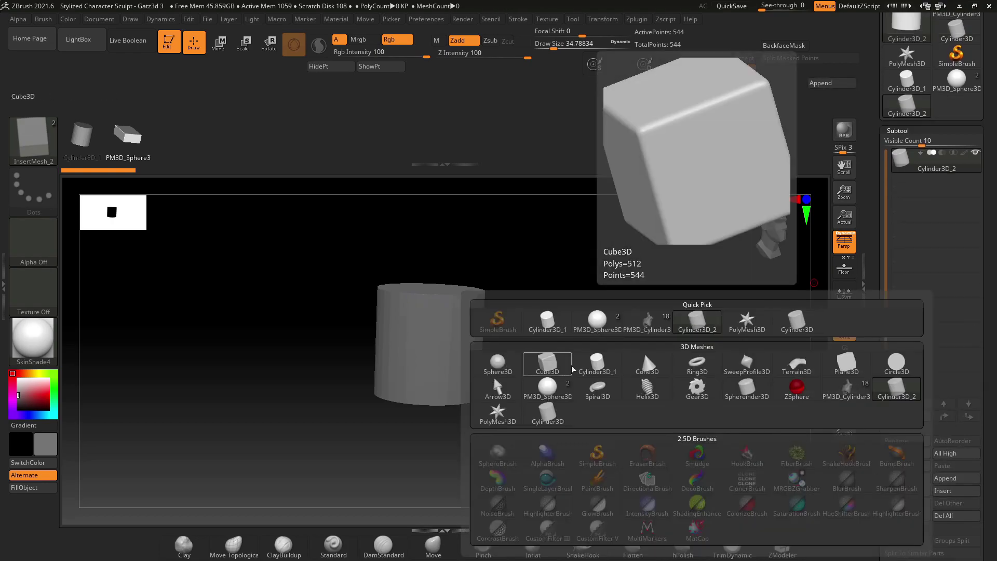
pyautogui.click(514, 371)
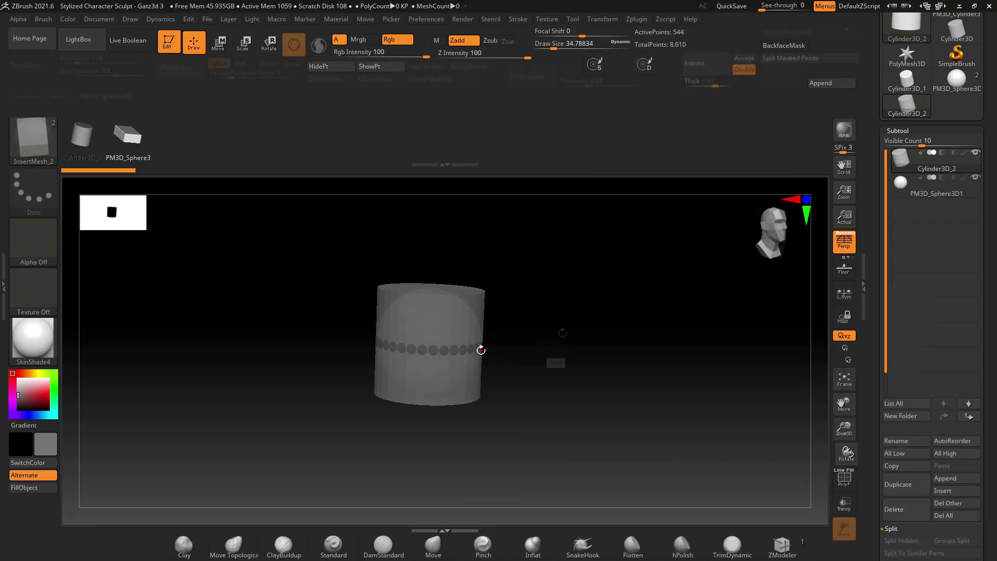
pyautogui.moveTo(927, 187)
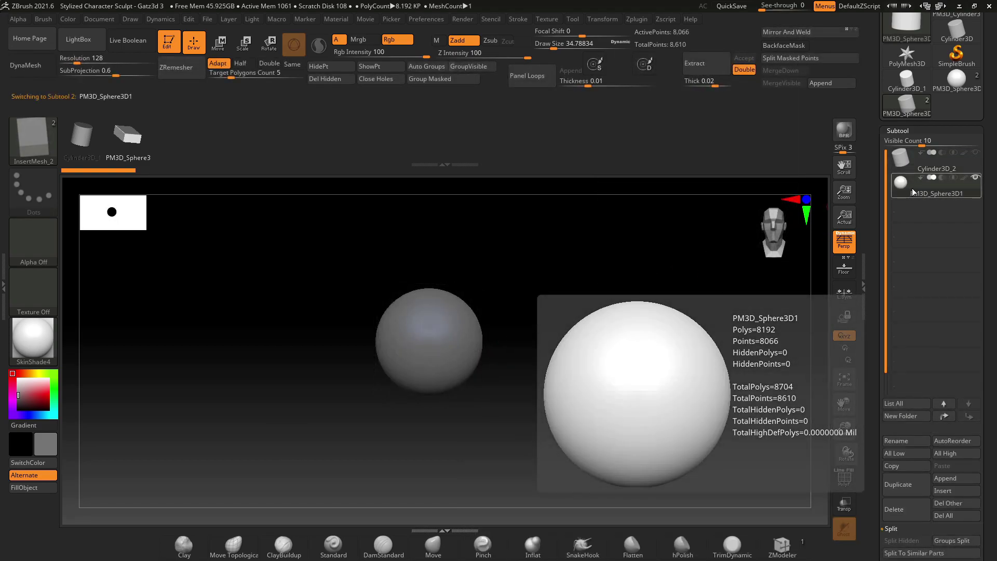
pyautogui.scroll(-15, 912, 195)
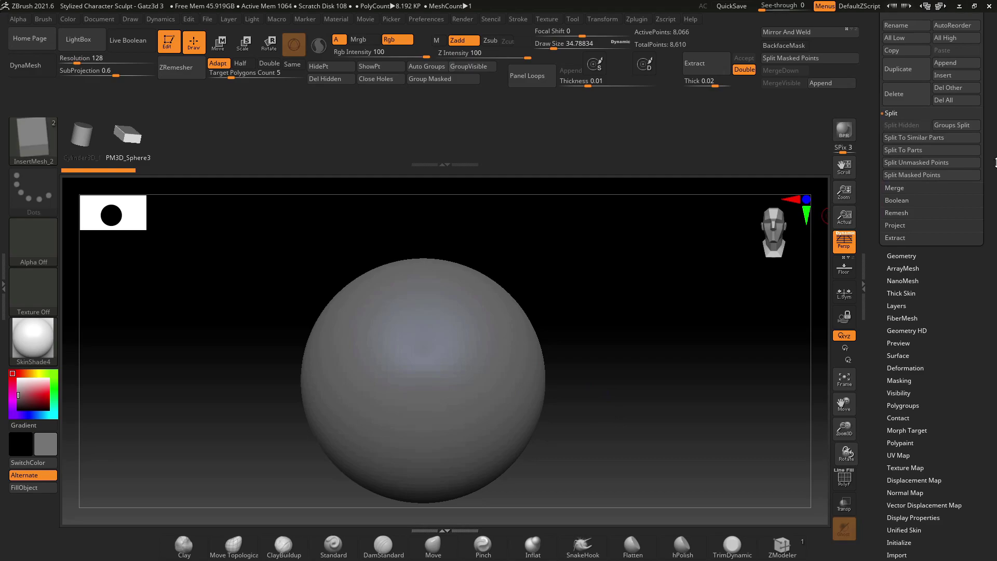
# - Re-initialize the mesh as a QCube with X Res 2, Y Res 1, Z Res 3, showing PolyF
pyautogui.click(909, 507)
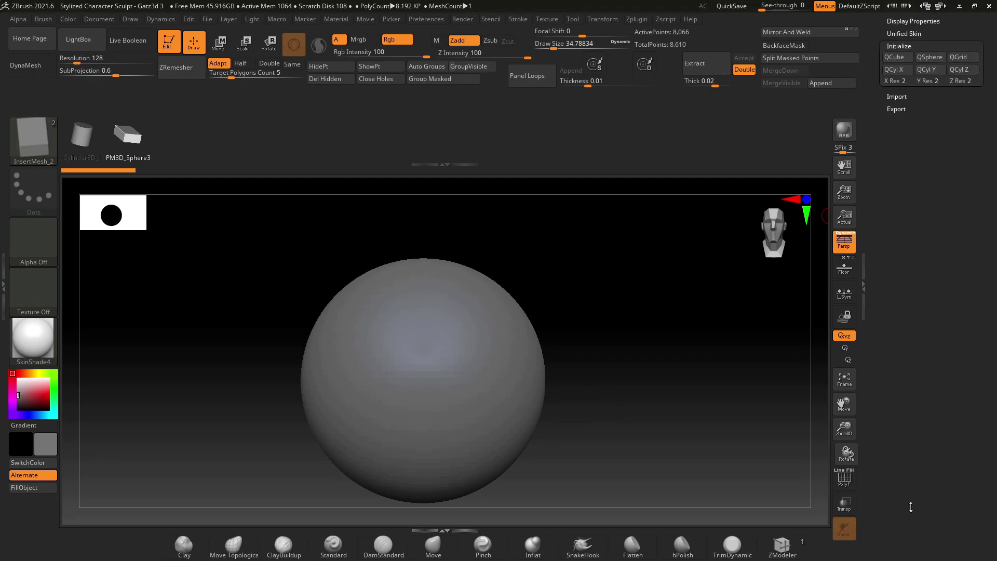
pyautogui.click(962, 363)
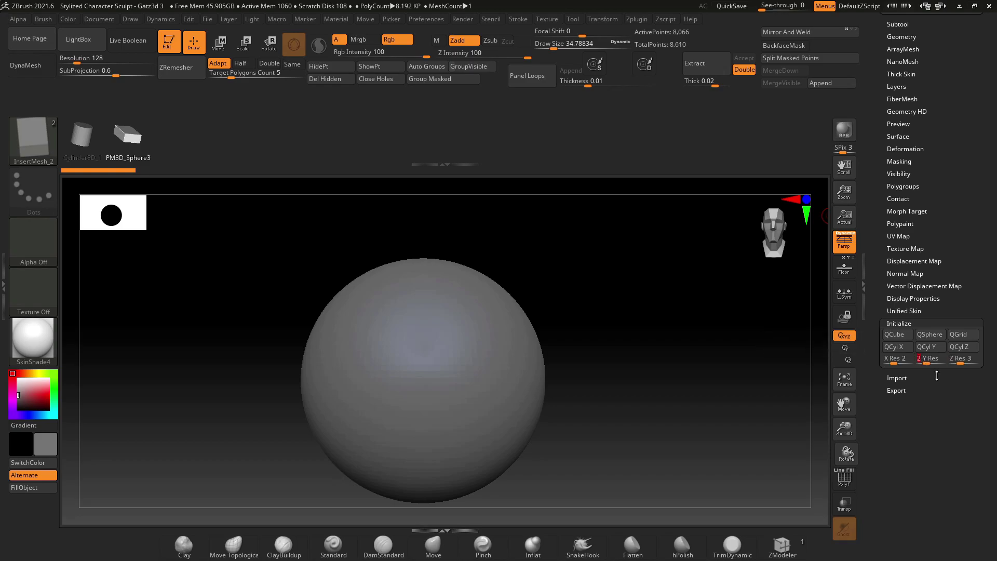
pyautogui.click(901, 339)
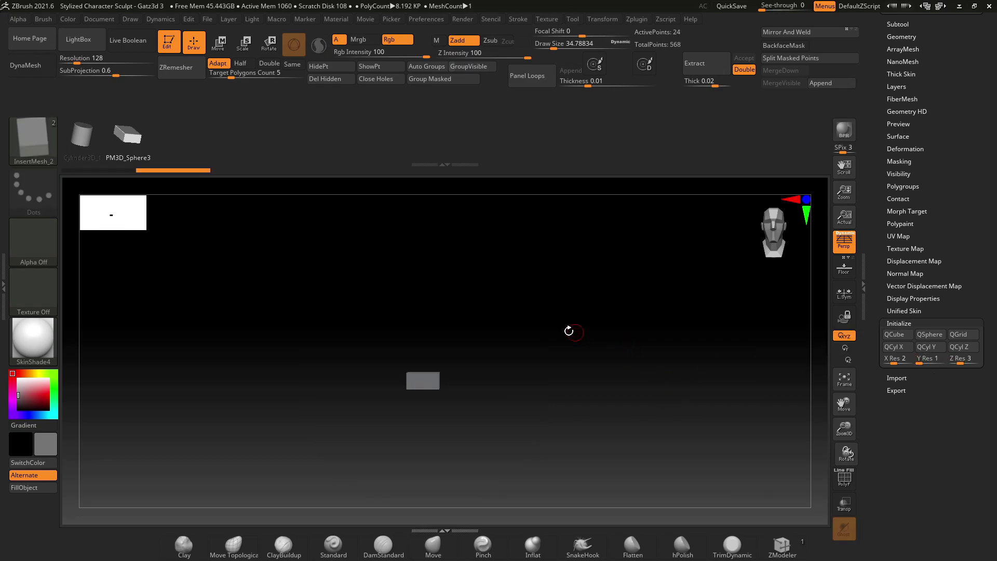
pyautogui.moveTo(568, 329)
pyautogui.mouseDown()
pyautogui.moveTo(563, 398)
pyautogui.moveTo(592, 385)
pyautogui.moveTo(516, 378)
pyautogui.moveTo(597, 376)
pyautogui.mouseUp()
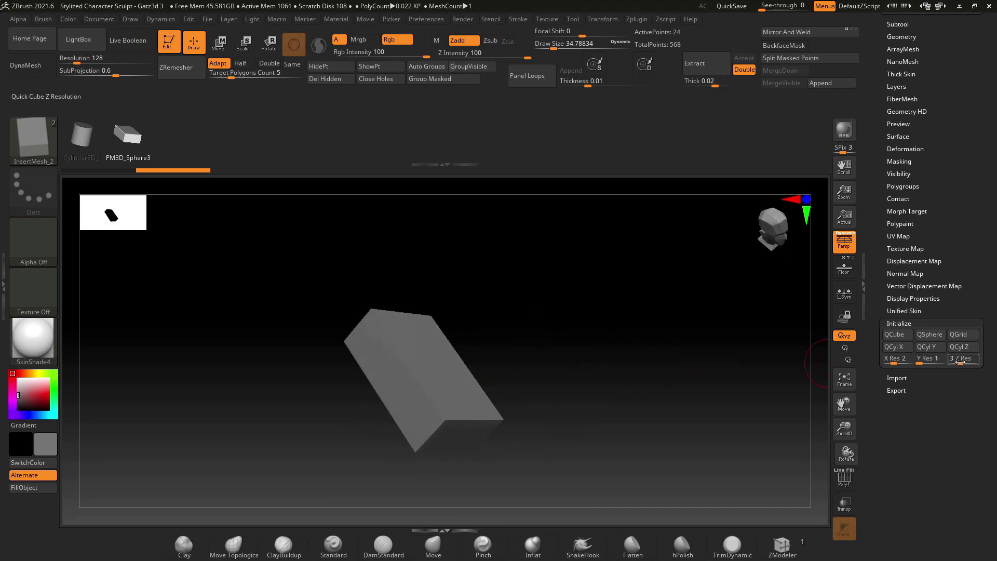
pyautogui.moveTo(937, 363); pyautogui.dragTo(935, 363)
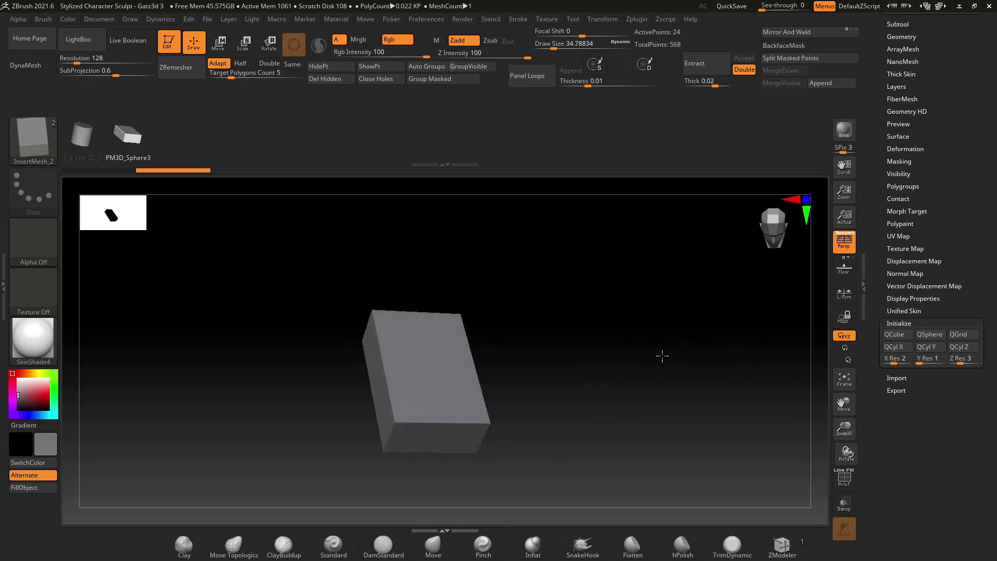
pyautogui.click(846, 483)
# - In orthographic view, hide the box's top row and polygroup the remaining polygons
pyautogui.moveTo(623, 396)
pyautogui.mouseDown()
pyautogui.moveTo(691, 396)
pyautogui.moveTo(639, 400)
pyautogui.moveTo(672, 396)
pyautogui.moveTo(485, 354)
pyautogui.moveTo(623, 322)
pyautogui.moveTo(556, 334)
pyautogui.moveTo(632, 327)
pyautogui.moveTo(575, 334)
pyautogui.moveTo(599, 341)
pyautogui.moveTo(579, 378)
pyautogui.moveTo(593, 384)
pyautogui.mouseUp()
pyautogui.press('p')
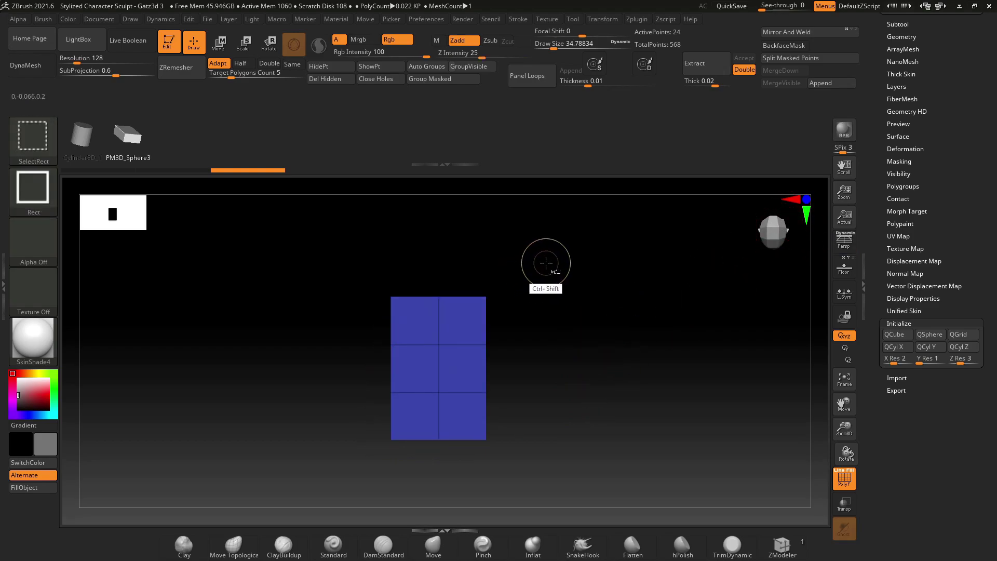
pyautogui.keyDown('ctrl'); pyautogui.keyDown('alt'); pyautogui.keyDown('shift'); pyautogui.moveTo(583, 215); pyautogui.dragTo(324, 321); pyautogui.keyUp('shift'); pyautogui.keyUp('alt'); pyautogui.keyUp('ctrl')
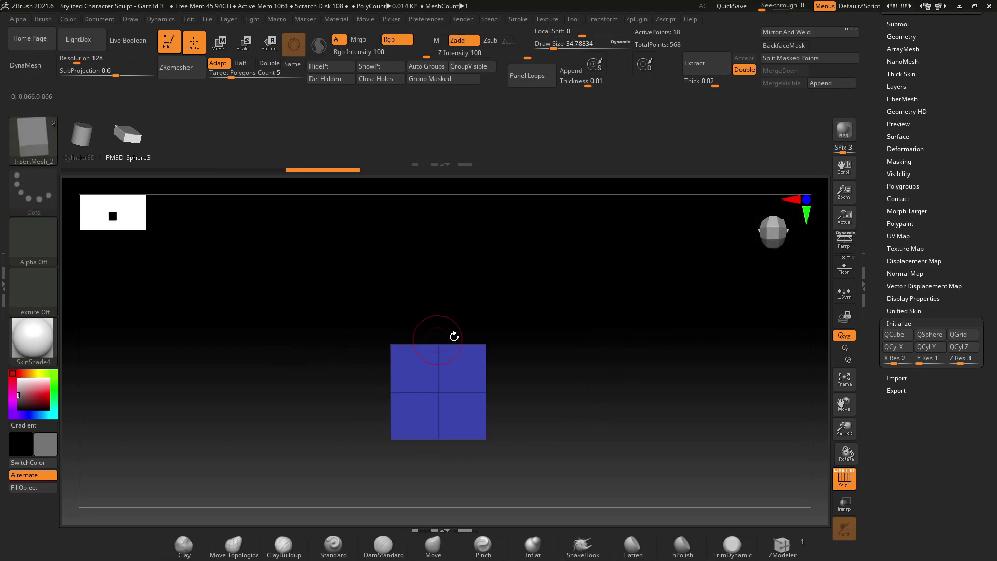
pyautogui.hotkey('ctrl', 'w')
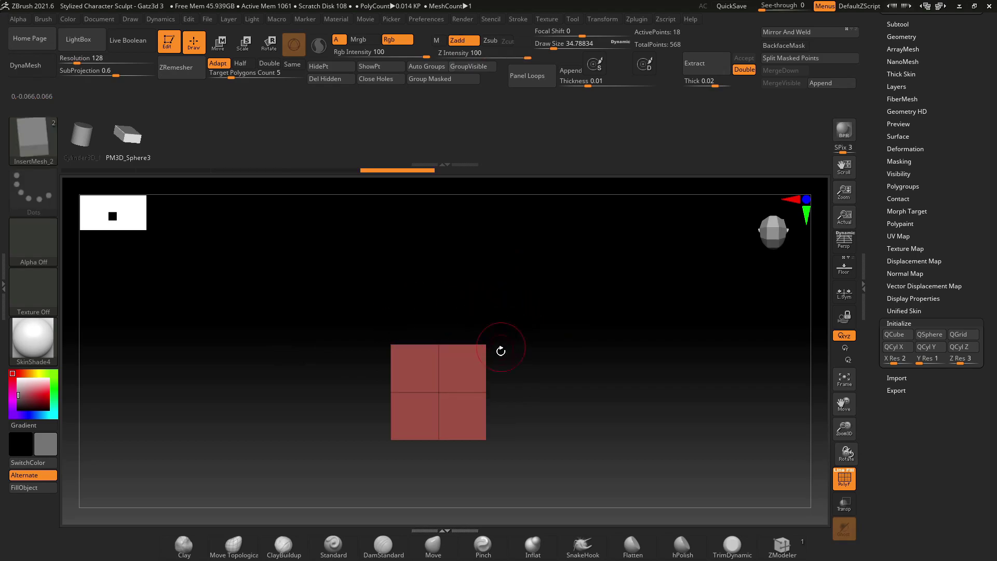
# - Hide the middle row and give the bottom row its own polygroup
pyautogui.moveTo(486, 369); pyautogui.dragTo(549, 349)
pyautogui.press('ctrl')
pyautogui.keyDown('ctrl'); pyautogui.keyDown('alt'); pyautogui.keyDown('shift'); pyautogui.moveTo(576, 241); pyautogui.dragTo(321, 383); pyautogui.keyUp('shift'); pyautogui.keyUp('alt'); pyautogui.keyUp('ctrl')
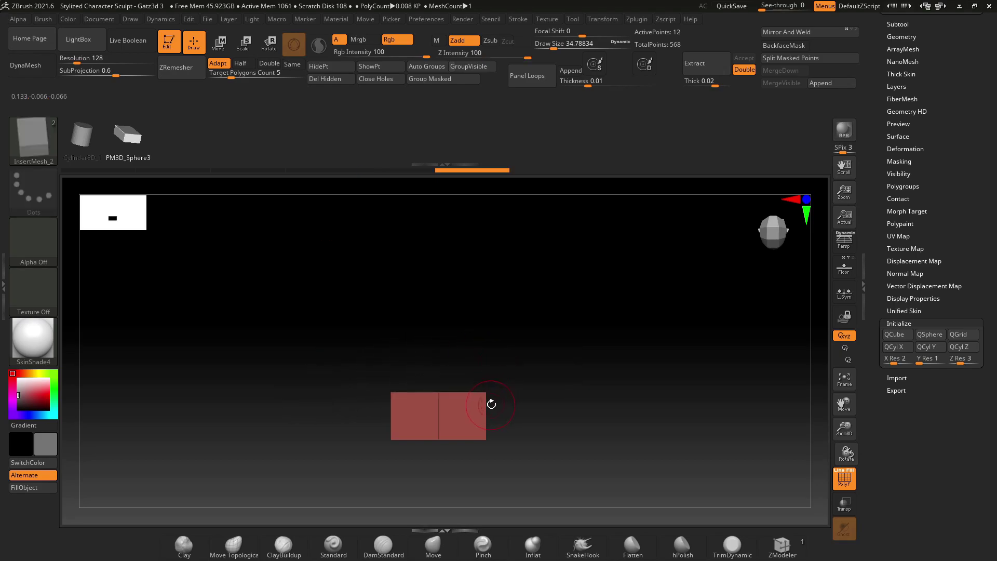
pyautogui.hotkey('ctrl', 'w')
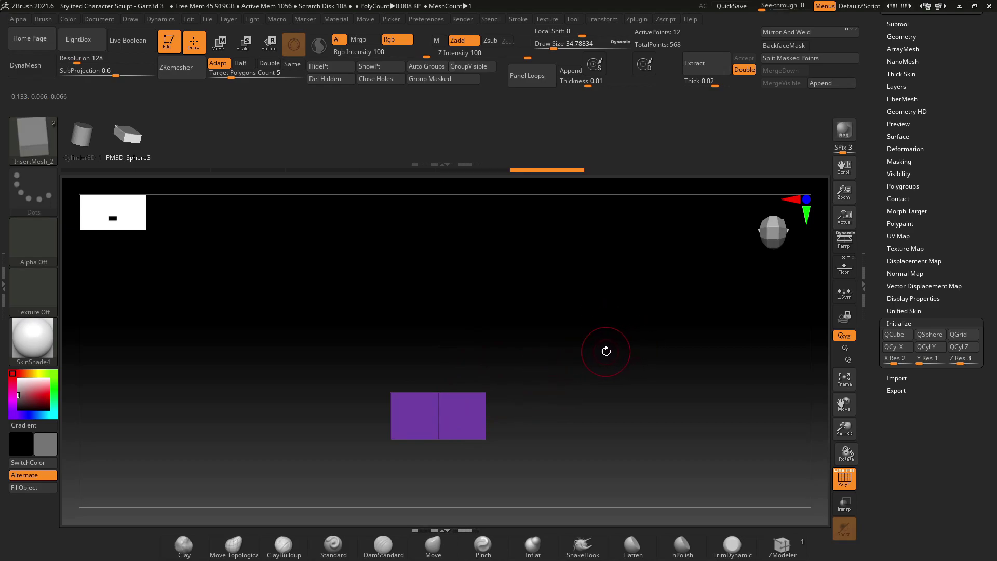
# - Unhide all three bands and turn the strip to a side view with the Move gizmo
pyautogui.keyDown('ctrl'); pyautogui.keyDown('shift'); pyautogui.click(545, 376); pyautogui.keyUp('shift'); pyautogui.keyUp('ctrl')
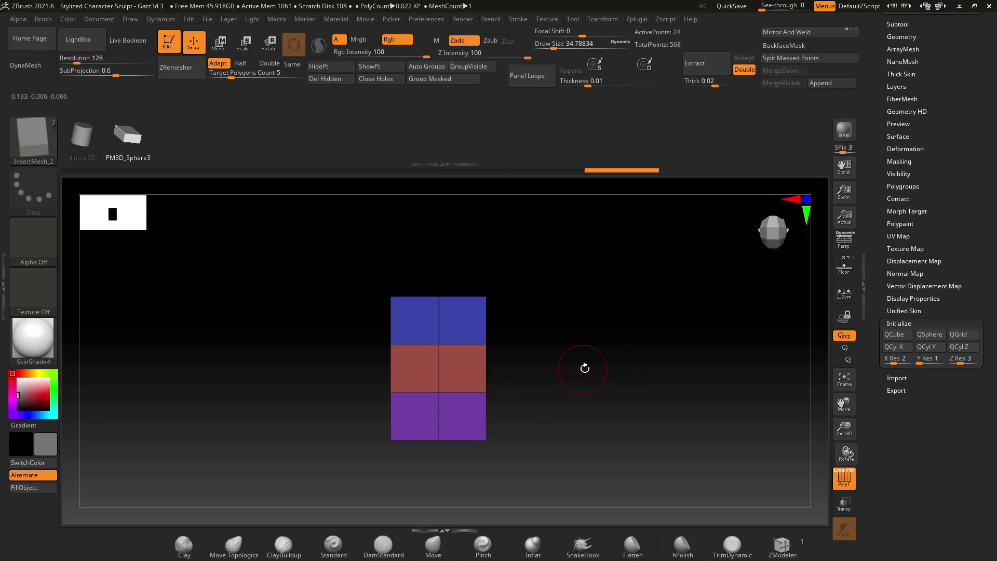
pyautogui.moveTo(627, 358)
pyautogui.mouseDown()
pyautogui.moveTo(584, 358)
pyautogui.moveTo(484, 322)
pyautogui.mouseUp()
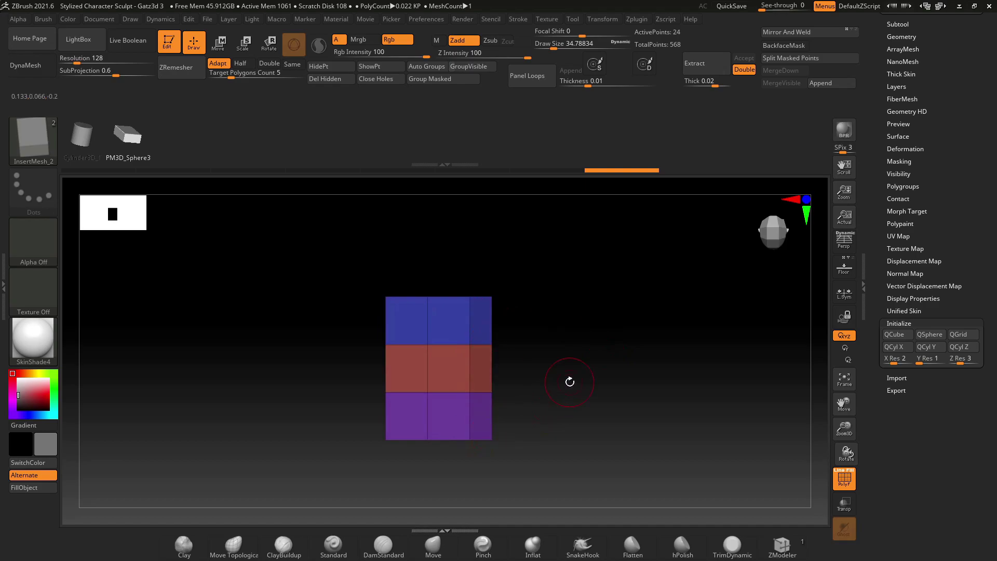
pyautogui.moveTo(615, 367); pyautogui.dragTo(505, 345)
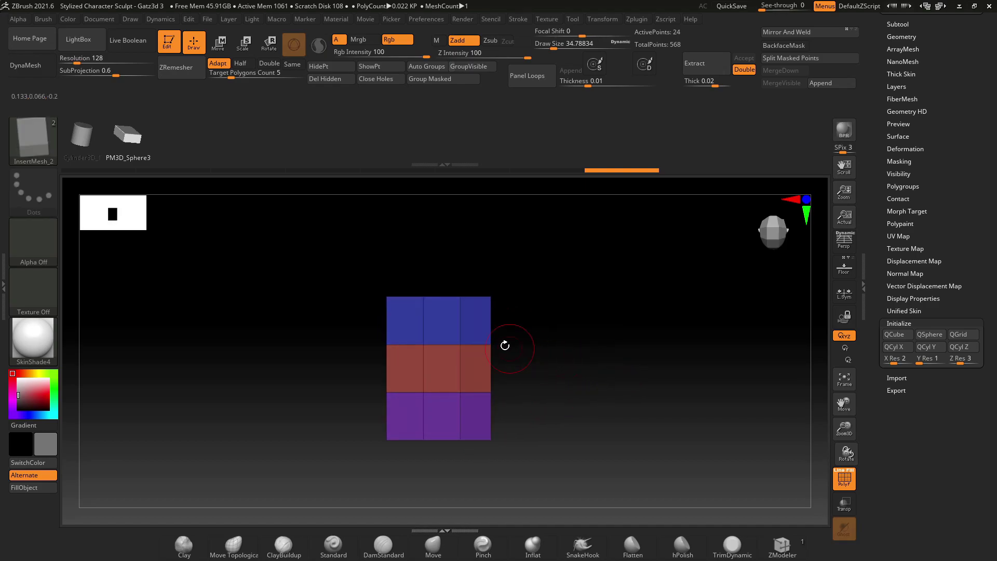
pyautogui.moveTo(396, 330); pyautogui.dragTo(583, 376)
pyautogui.press('w')
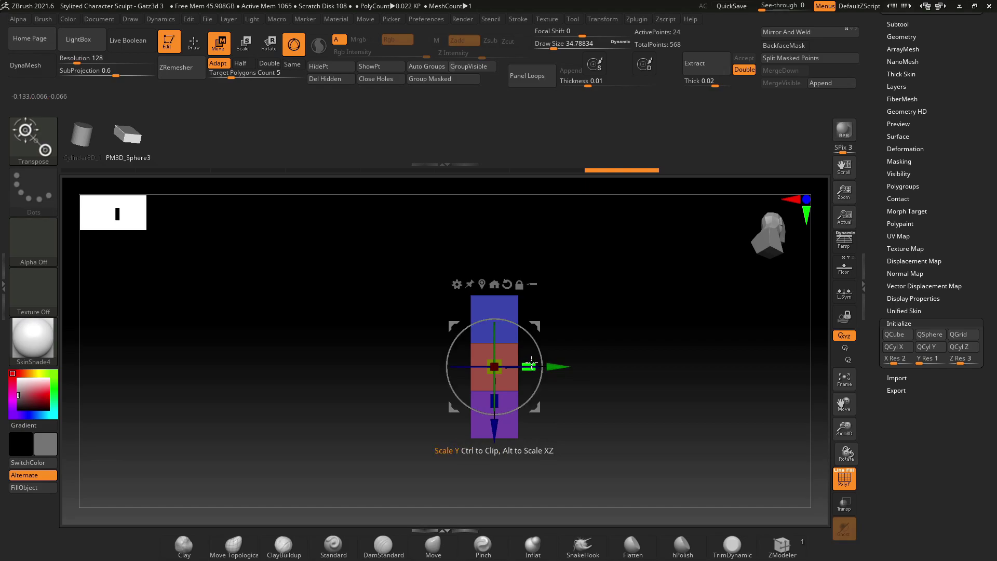
# - Scale the strip thinner from the side, then return to a front view in Draw mode
pyautogui.moveTo(530, 362); pyautogui.dragTo(540, 366)
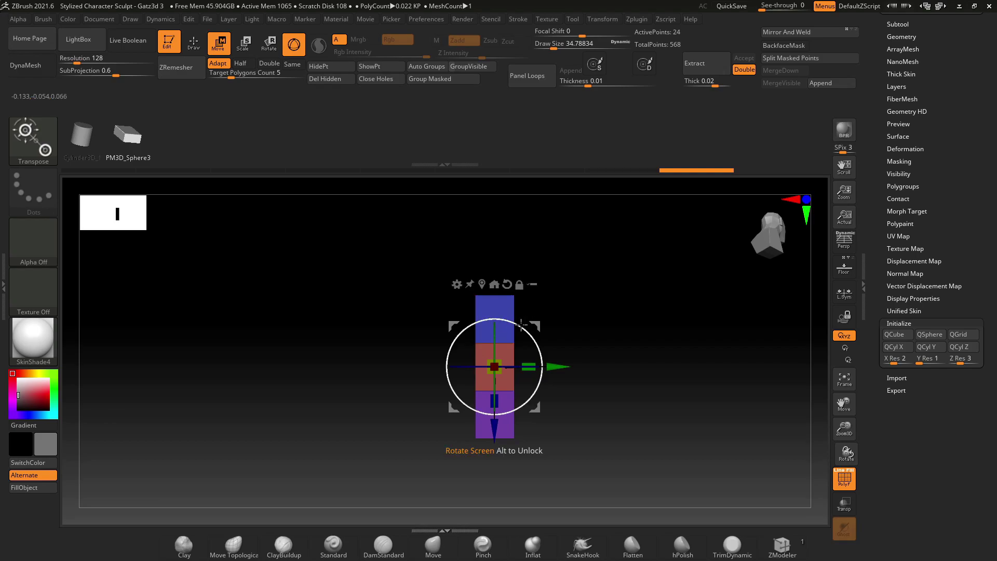
pyautogui.moveTo(534, 344)
pyautogui.mouseDown()
pyautogui.moveTo(612, 356)
pyautogui.moveTo(594, 360)
pyautogui.mouseUp()
pyautogui.press('q')
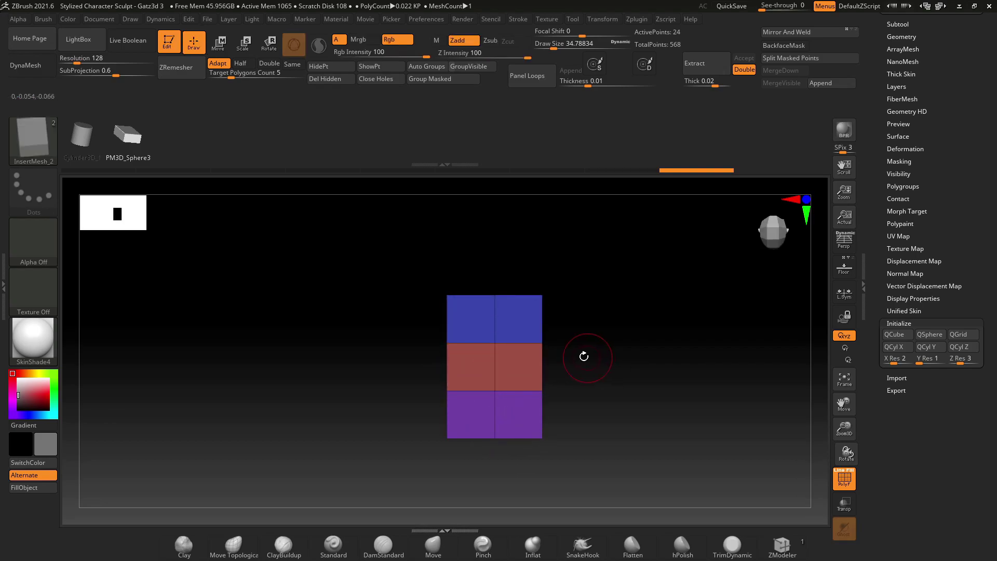
pyautogui.click(44, 149)
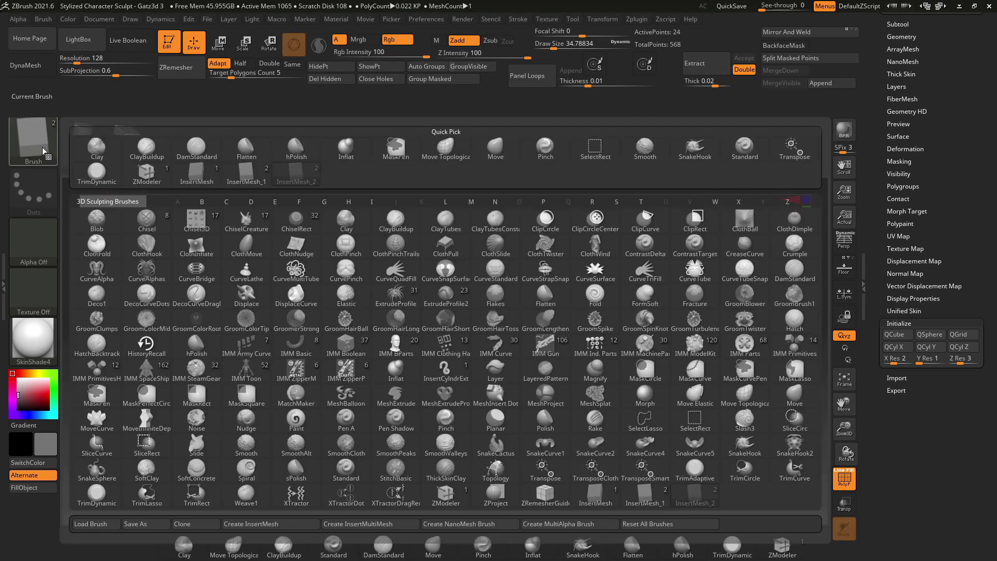
# - Create a new InsertMesh brush, InsertMesh_3, from the three-band strip
pyautogui.click(289, 527)
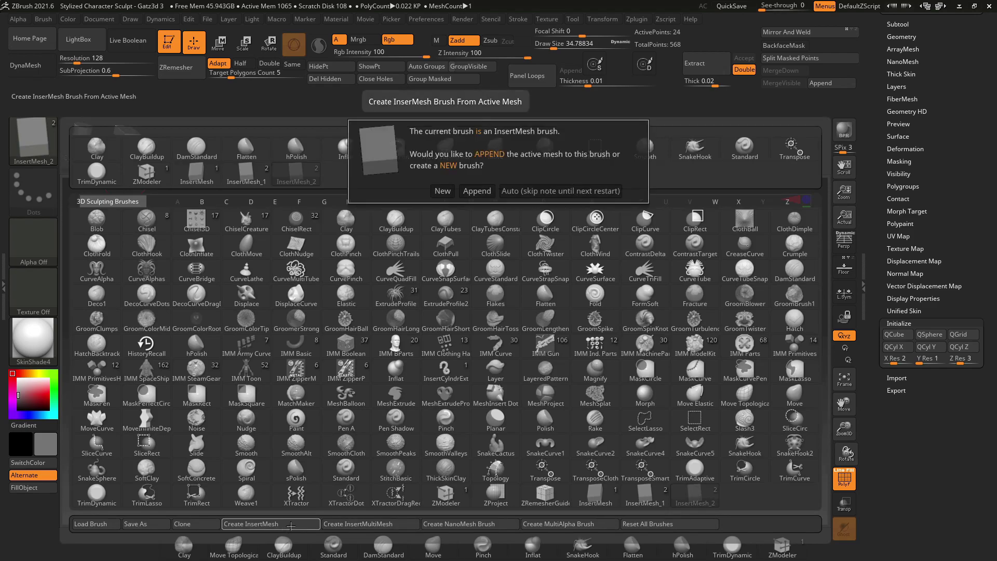
pyautogui.click(448, 196)
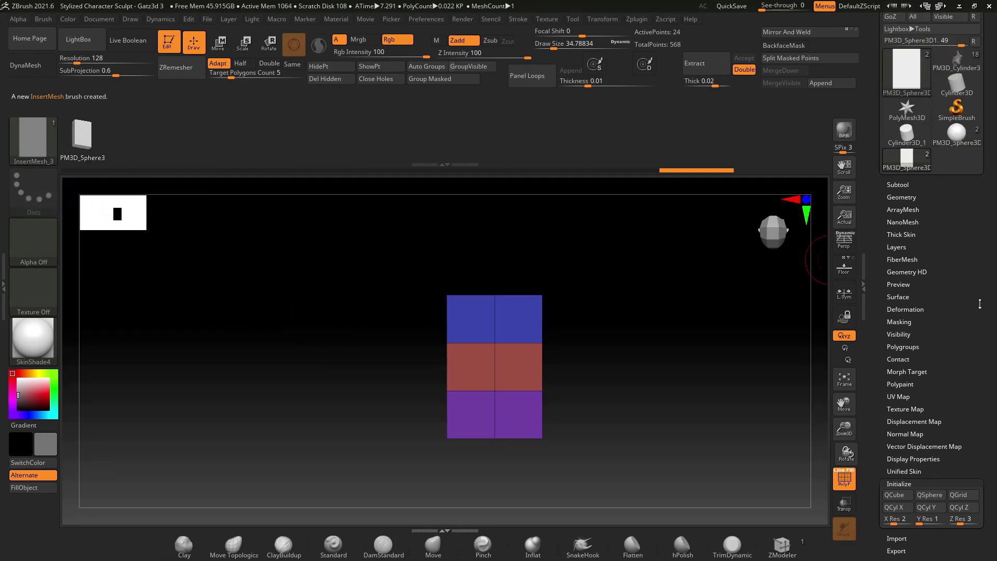
pyautogui.scroll(5, 978, 228)
pyautogui.click(915, 265)
pyautogui.moveTo(934, 321)
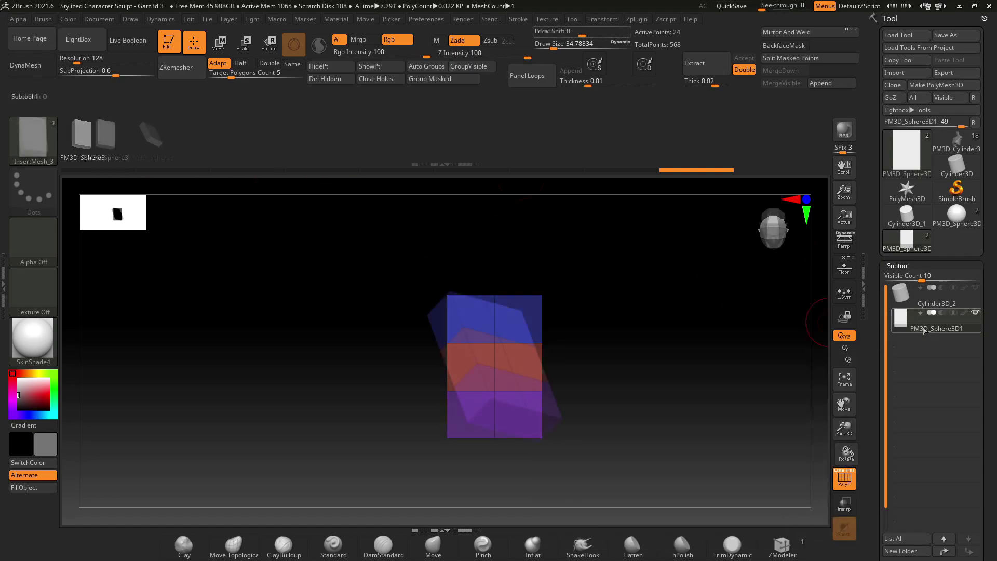
pyautogui.moveTo(753, 337); pyautogui.dragTo(524, 31)
pyautogui.click(519, 19)
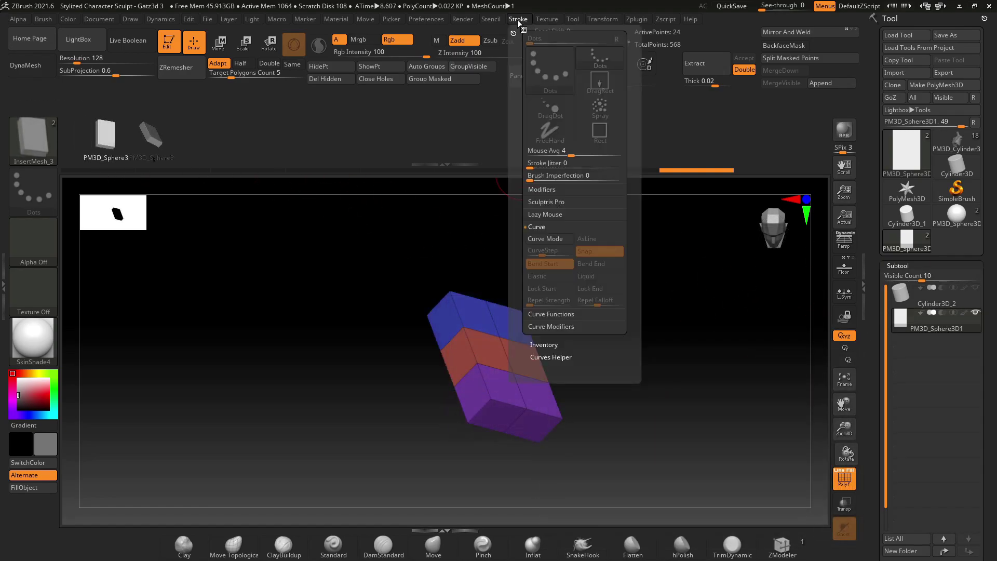
# - Turn on Curve Mode for the stroke and enable Weld Points in the brush modifiers
pyautogui.click(537, 227)
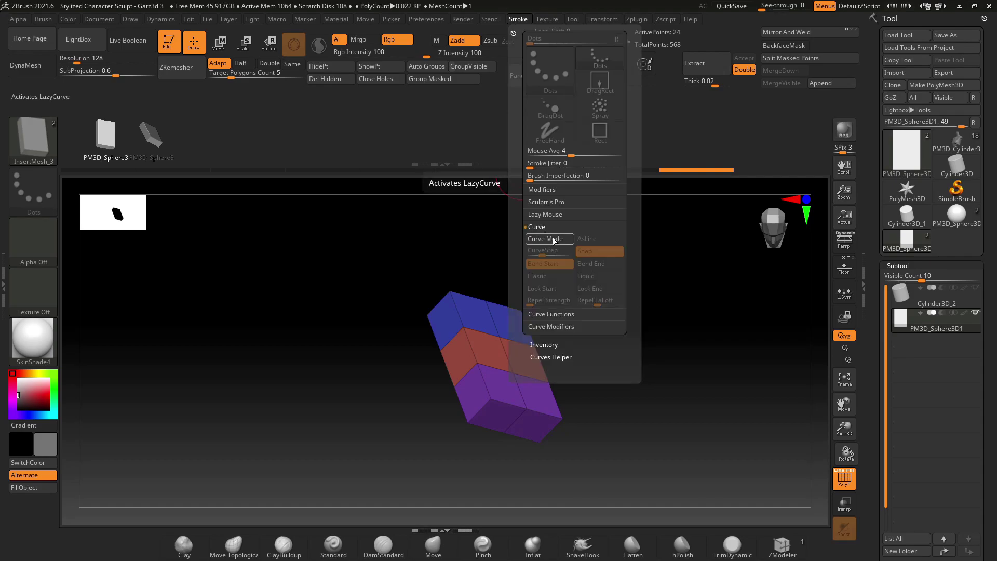
pyautogui.click(558, 239)
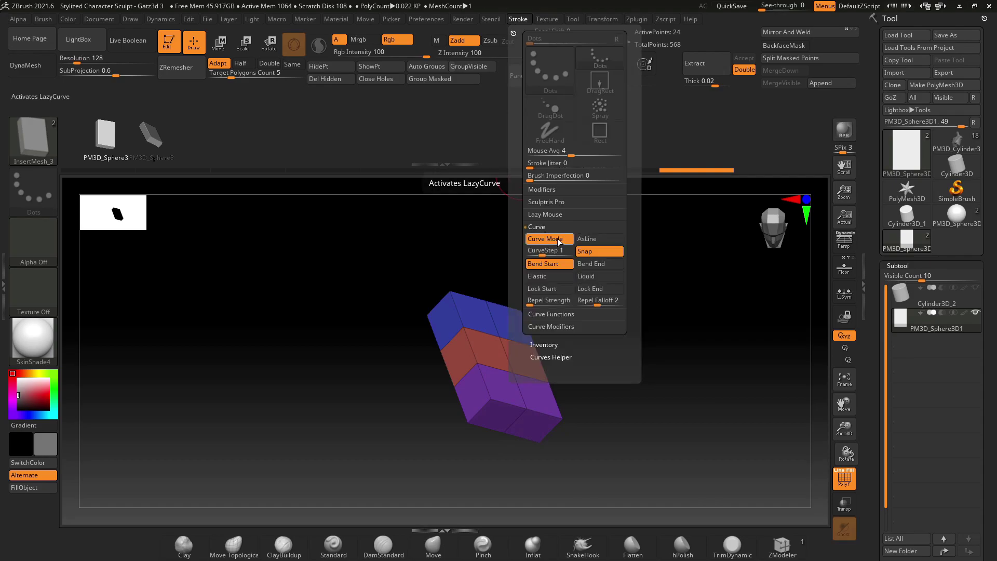
pyautogui.click(43, 19)
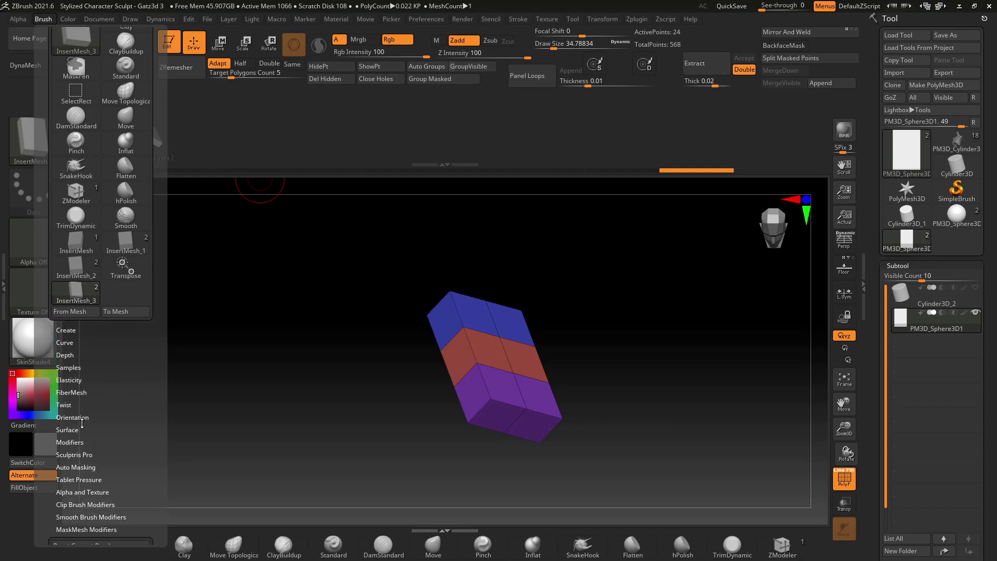
pyautogui.click(70, 442)
pyautogui.moveTo(136, 399); pyautogui.dragTo(136, 331)
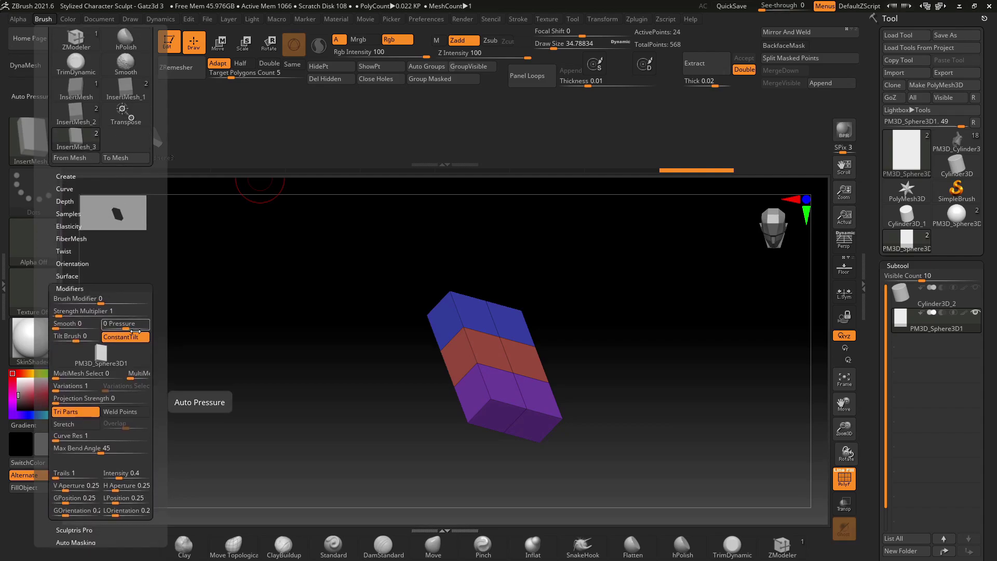
pyautogui.click(134, 414)
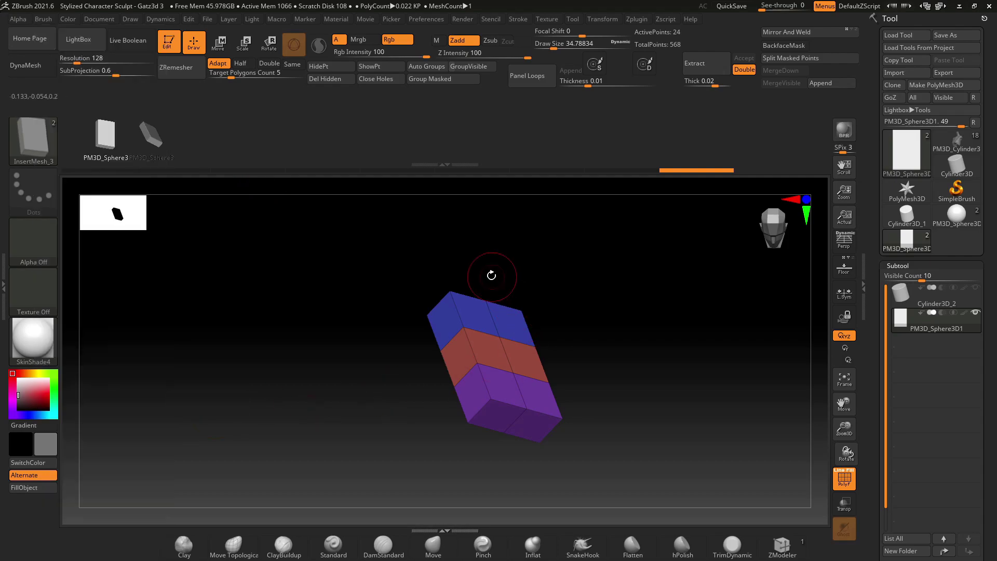
pyautogui.click(522, 19)
# - Edit the Size curve falloff to slope from full size down to zero along the stroke
pyautogui.click(551, 328)
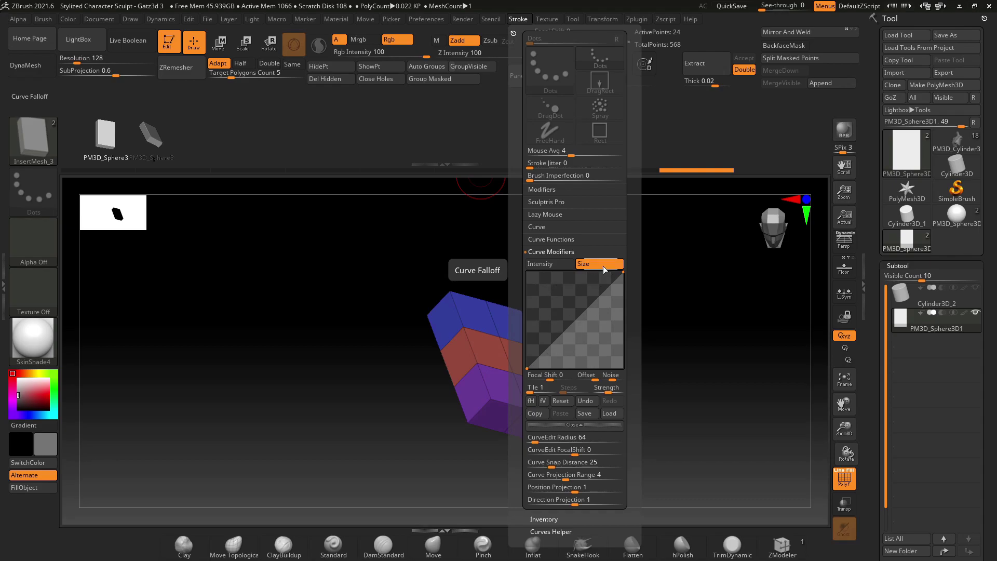
pyautogui.moveTo(623, 270); pyautogui.dragTo(625, 373)
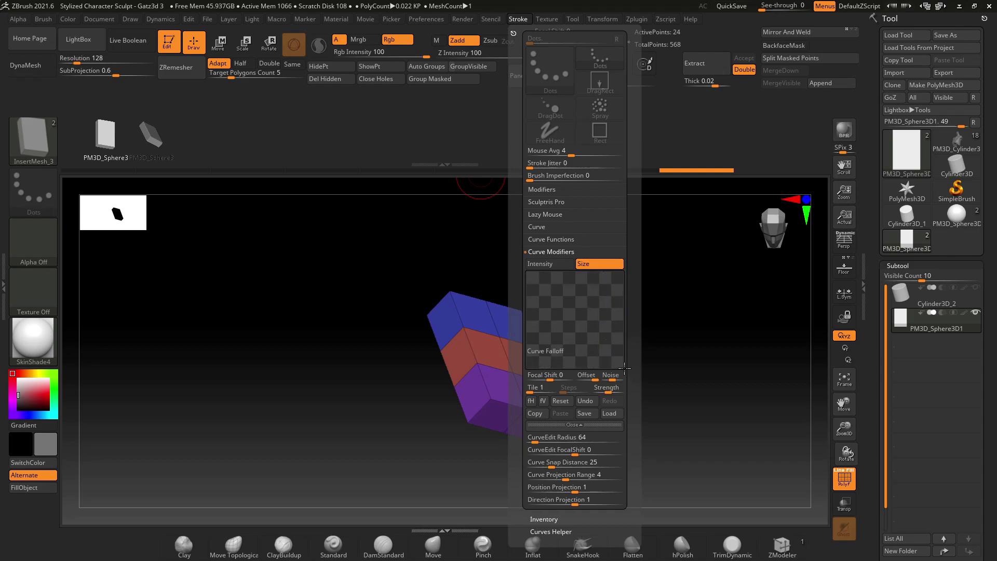
pyautogui.moveTo(528, 367); pyautogui.dragTo(522, 303)
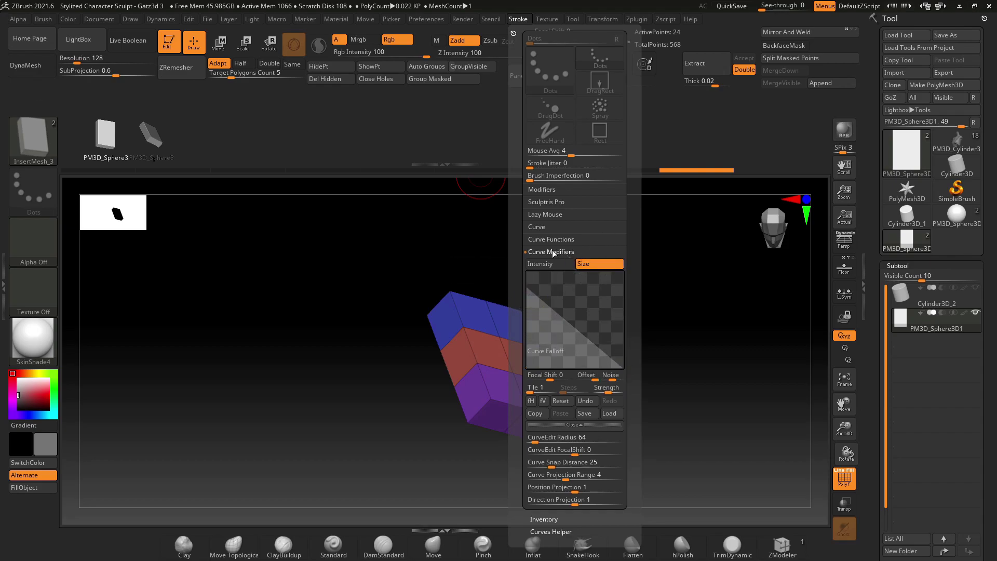
# - Draw a test curve strand off the box and rebuild it at a new Draw Size
pyautogui.moveTo(513, 335); pyautogui.dragTo(791, 287)
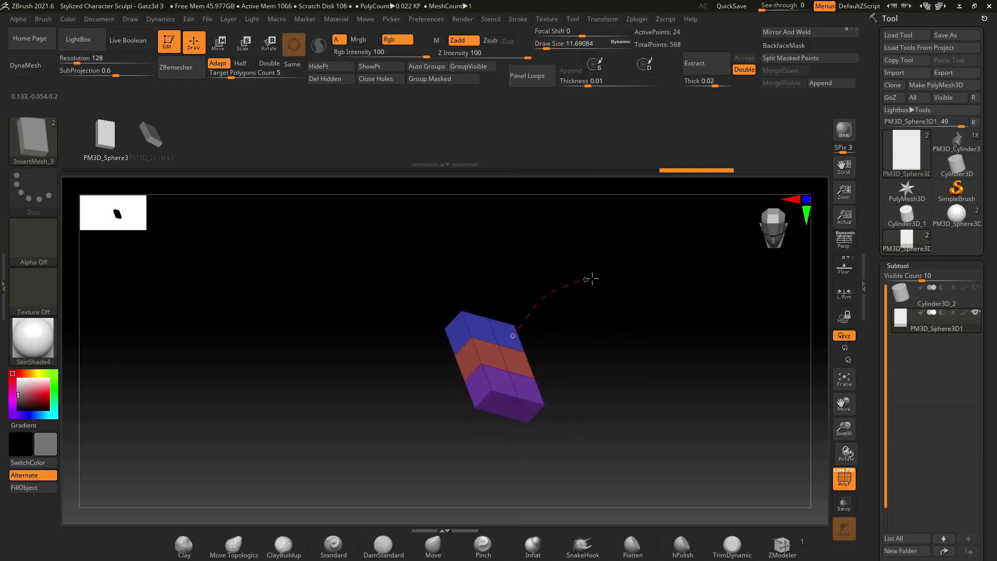
pyautogui.moveTo(663, 406)
pyautogui.mouseDown()
pyautogui.moveTo(569, 423)
pyautogui.moveTo(458, 367)
pyautogui.mouseUp()
pyautogui.press('s')
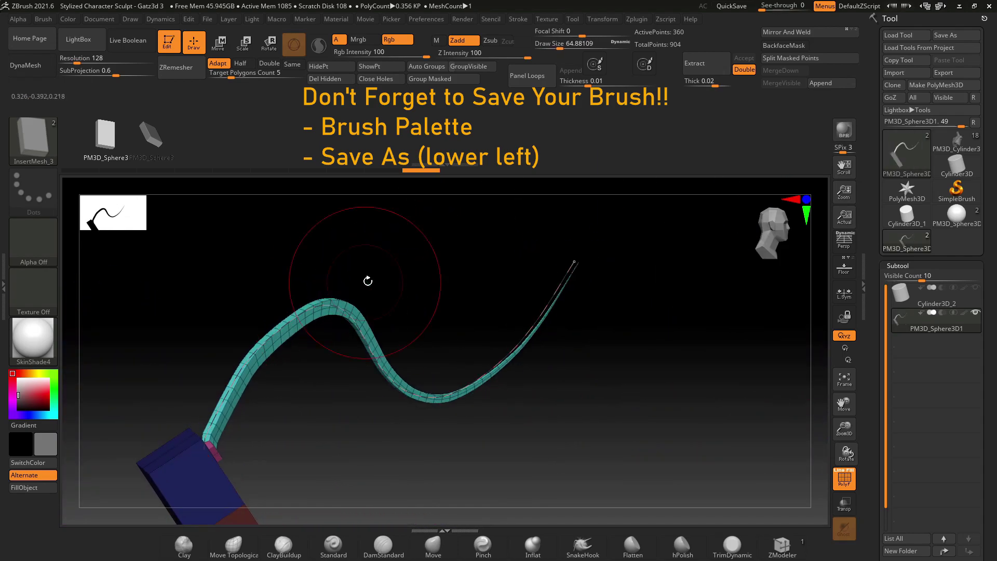
pyautogui.moveTo(411, 270); pyautogui.dragTo(417, 267)
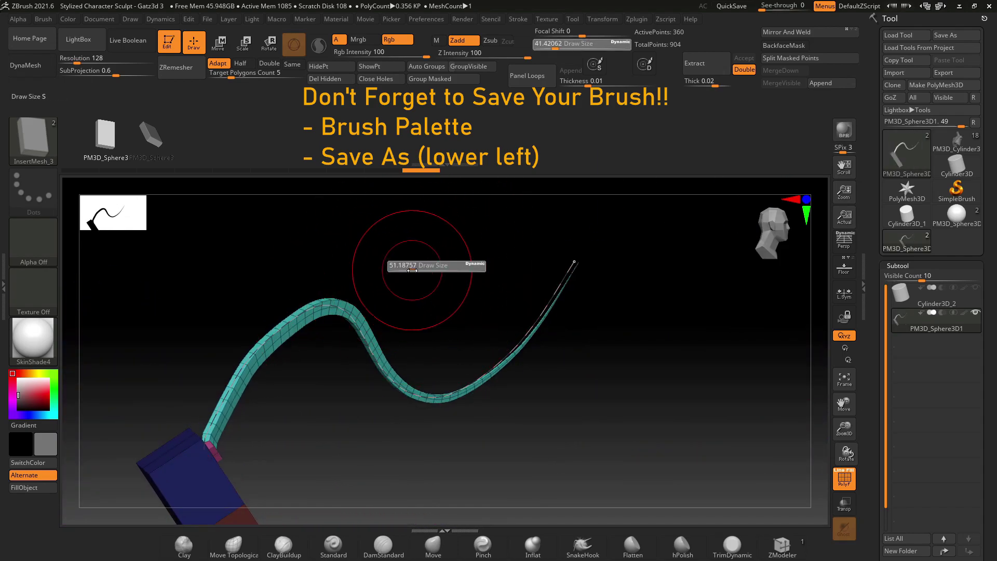
pyautogui.click(315, 308)
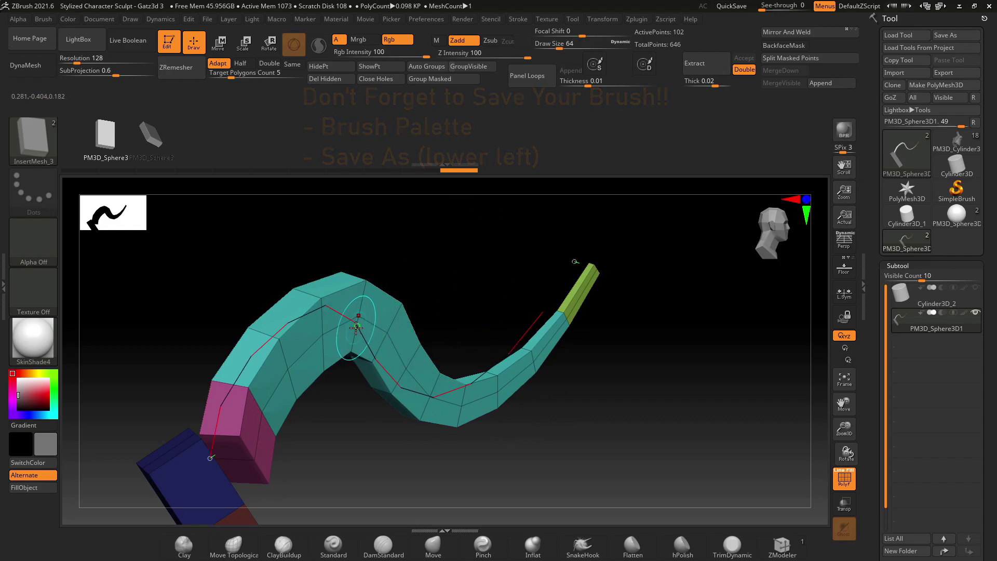
pyautogui.click(280, 326)
# - Rebuild the strand thinner, then reshape its curve and smooth out its kinks
pyautogui.click(278, 333)
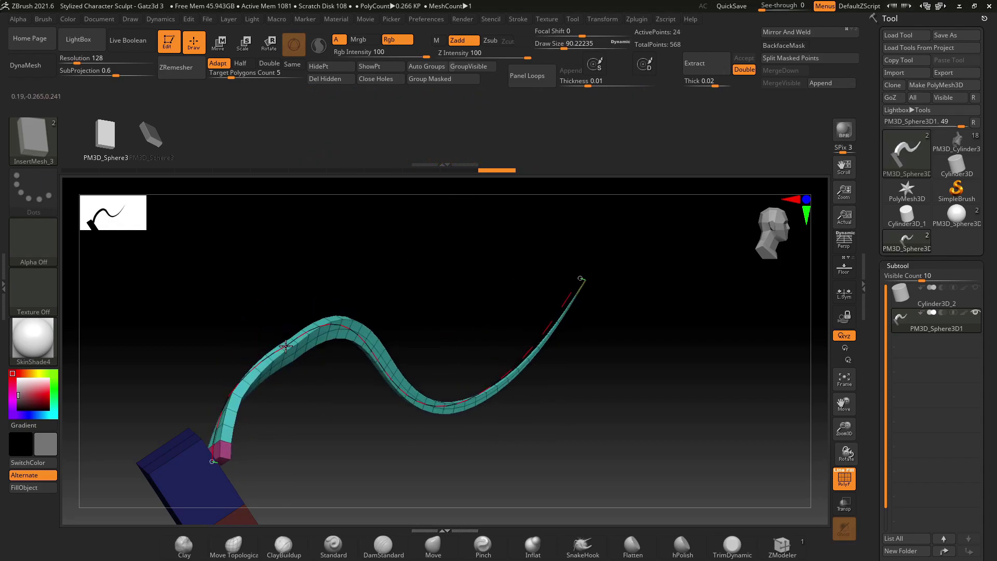
pyautogui.moveTo(278, 333)
pyautogui.keyDown('shift'); pyautogui.mouseDown()
pyautogui.moveTo(404, 365)
pyautogui.moveTo(494, 366)
pyautogui.moveTo(567, 277)
pyautogui.mouseUp(); pyautogui.keyUp('shift')
pyautogui.moveTo(484, 356)
pyautogui.keyDown('shift'); pyautogui.mouseDown()
pyautogui.moveTo(325, 341)
pyautogui.moveTo(253, 391)
pyautogui.moveTo(227, 430)
pyautogui.moveTo(282, 370)
pyautogui.moveTo(336, 345)
pyautogui.mouseUp(); pyautogui.keyUp('shift')
pyautogui.moveTo(336, 345)
pyautogui.mouseDown(button='right')
pyautogui.moveTo(510, 325)
pyautogui.moveTo(401, 343)
pyautogui.mouseUp(button='right')
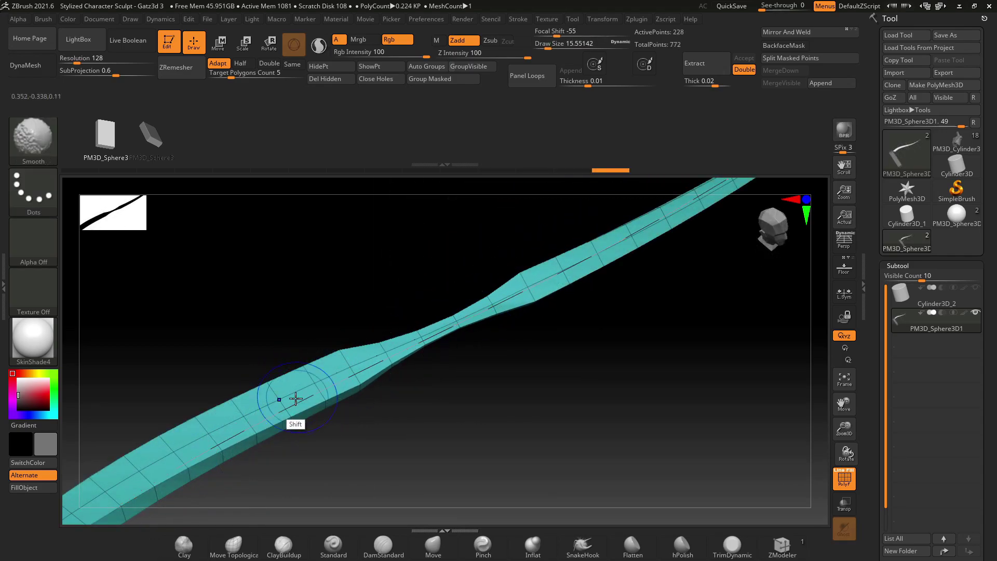
pyautogui.keyDown('shift'); pyautogui.moveTo(283, 401); pyautogui.dragTo(445, 322); pyautogui.keyUp('shift')
pyautogui.keyDown('shift'); pyautogui.moveTo(520, 283); pyautogui.dragTo(563, 283); pyautogui.keyUp('shift')
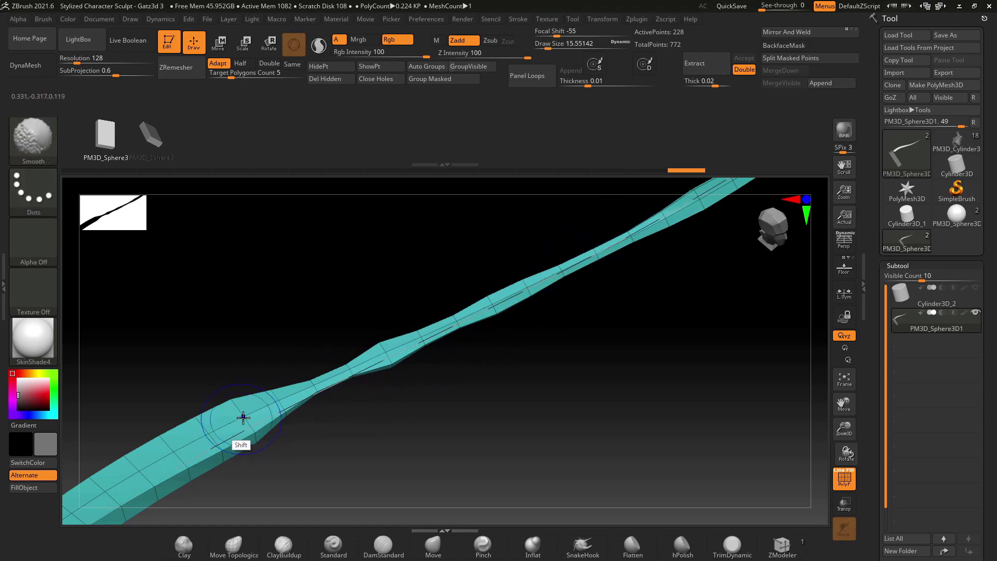
pyautogui.keyDown('shift'); pyautogui.moveTo(240, 416); pyautogui.dragTo(351, 394); pyautogui.keyUp('shift')
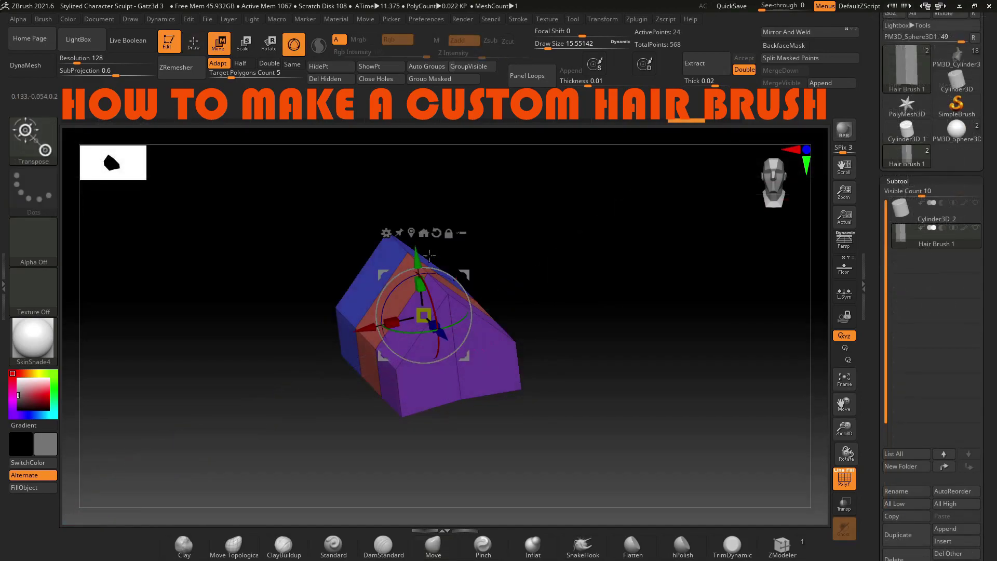
# - Duplicate the polygrouped strip, offset the copy, and merge the pieces into one Hair Brush 1 mesh
pyautogui.press('space')
pyautogui.moveTo(519, 291); pyautogui.dragTo(563, 316)
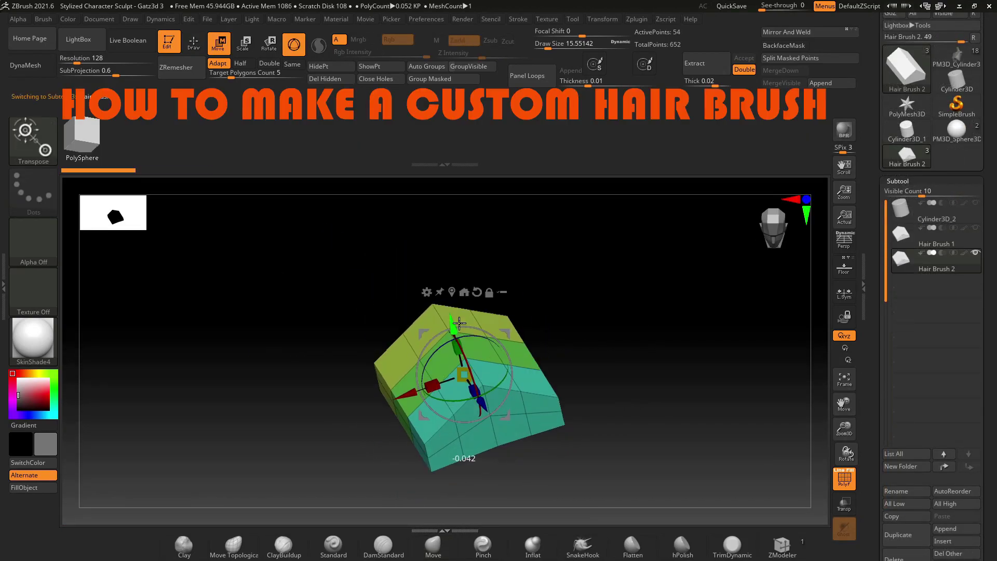
pyautogui.keyDown('ctrl'); pyautogui.moveTo(459, 323); pyautogui.dragTo(459, 353); pyautogui.keyUp('ctrl')
pyautogui.keyDown('shift'); pyautogui.moveTo(675, 312); pyautogui.dragTo(592, 356); pyautogui.keyUp('shift')
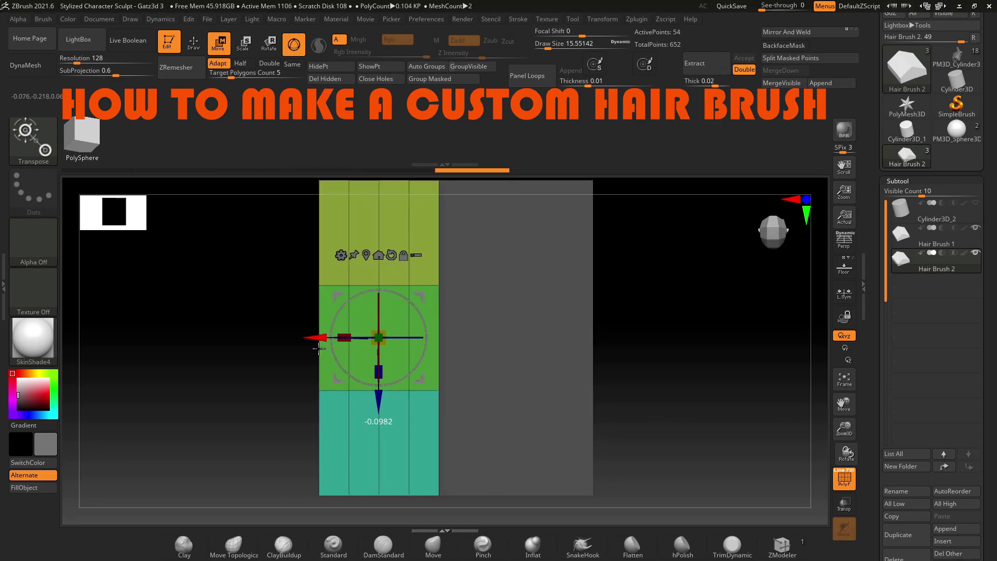
pyautogui.moveTo(319, 348); pyautogui.dragTo(519, 395)
pyautogui.scroll(-5, 930, 364)
pyautogui.click(902, 383)
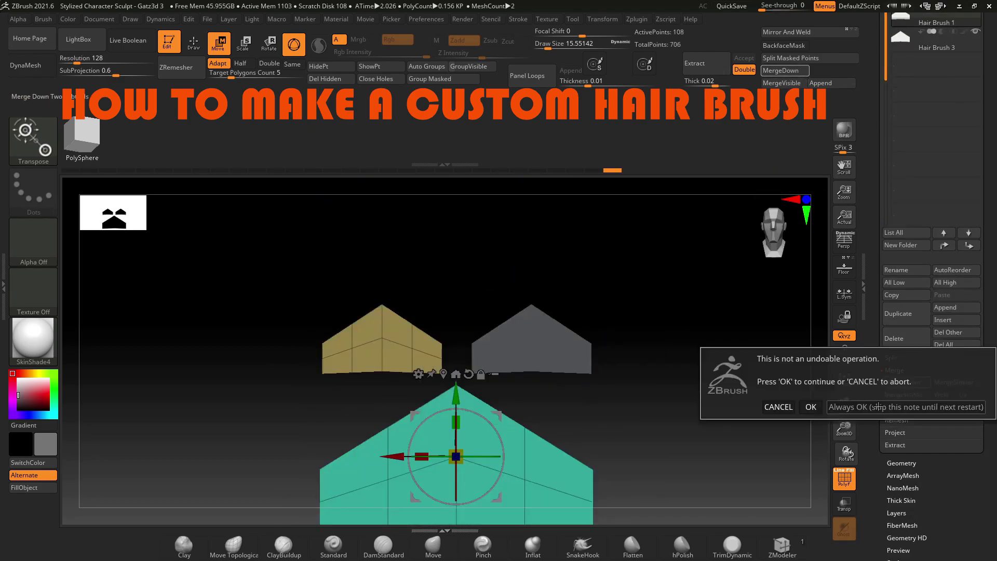
pyautogui.click(878, 407)
# - Turn the merged mesh to a straight view and mask its base with a rectangle
pyautogui.moveTo(675, 312)
pyautogui.mouseDown()
pyautogui.moveTo(472, 359)
pyautogui.moveTo(594, 365)
pyautogui.mouseUp()
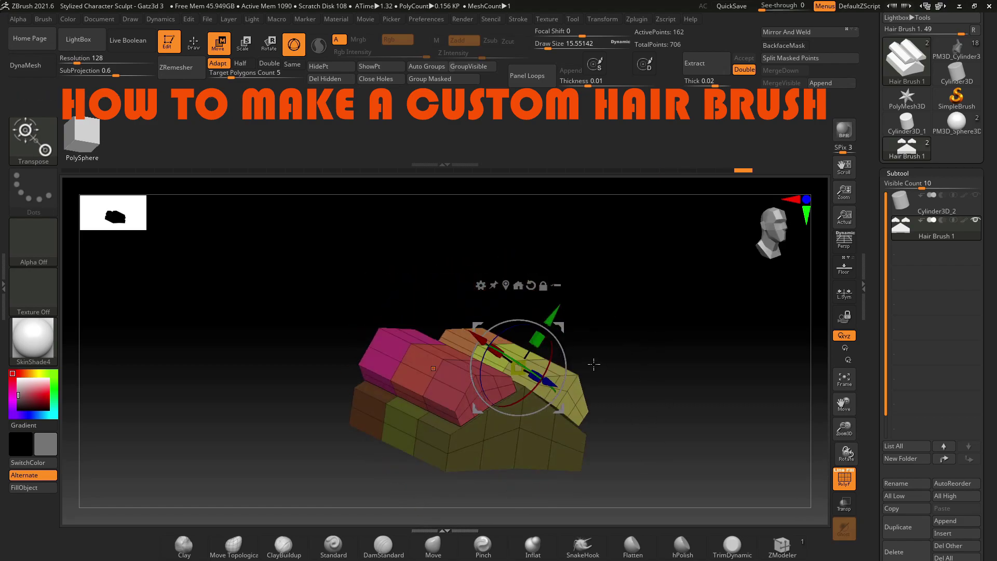
pyautogui.moveTo(593, 365); pyautogui.dragTo(563, 294)
pyautogui.press('q')
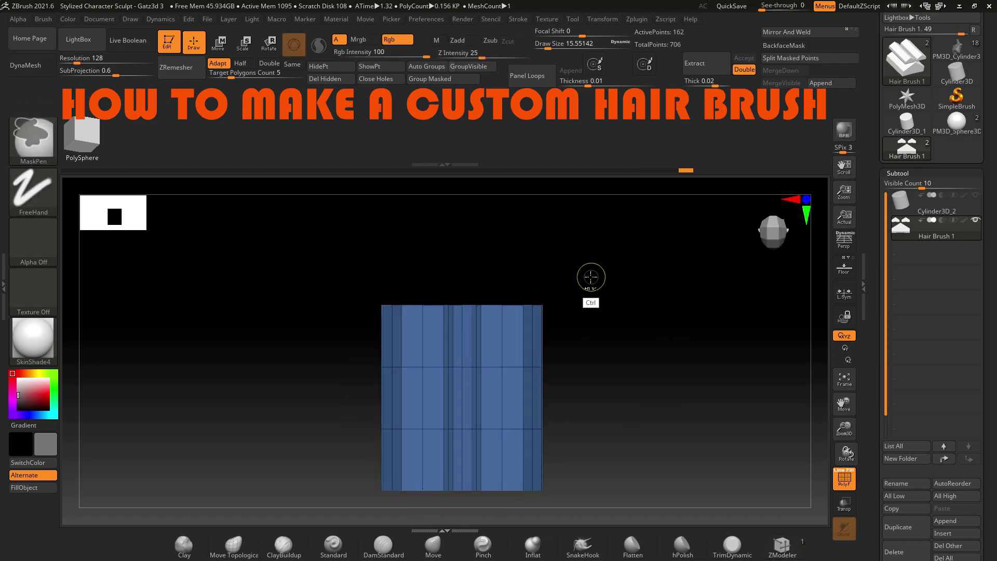
pyautogui.keyDown('ctrl'); pyautogui.moveTo(614, 238); pyautogui.dragTo(347, 381); pyautogui.keyUp('ctrl')
pyautogui.moveTo(650, 367); pyautogui.dragTo(594, 280)
# - Create the Hair Brush 1 InsertMesh brush from the merged three-piece mesh, then bring up its Stroke settings
pyautogui.press('b')
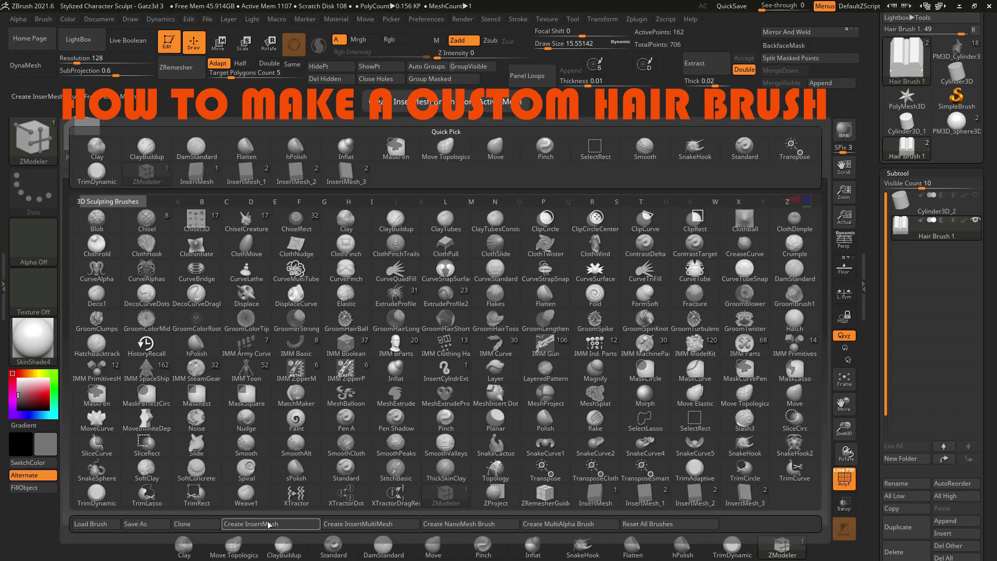
pyautogui.click(269, 524)
pyautogui.keyDown('alt'); pyautogui.moveTo(269, 198); pyautogui.dragTo(564, 363); pyautogui.keyUp('alt')
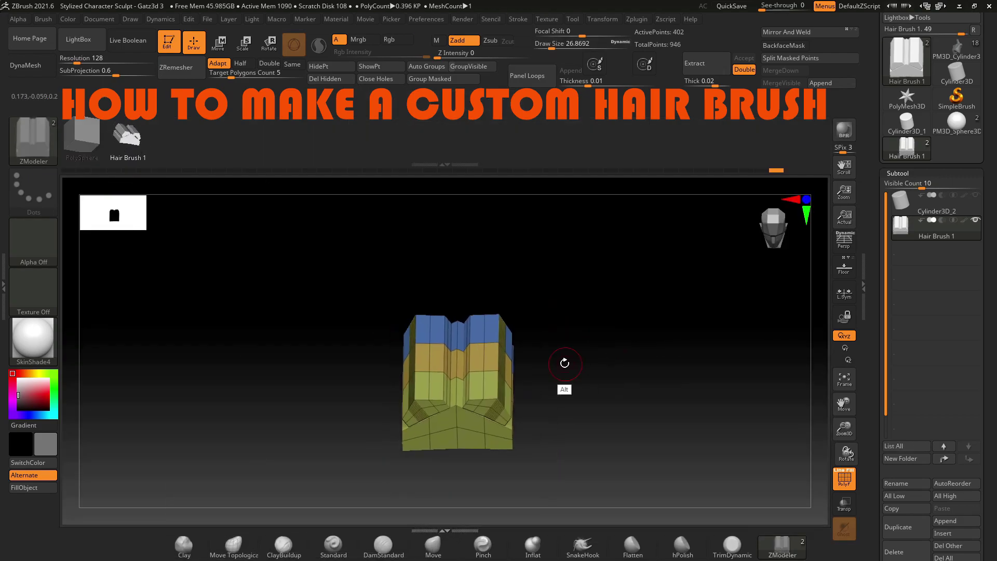
pyautogui.click(517, 19)
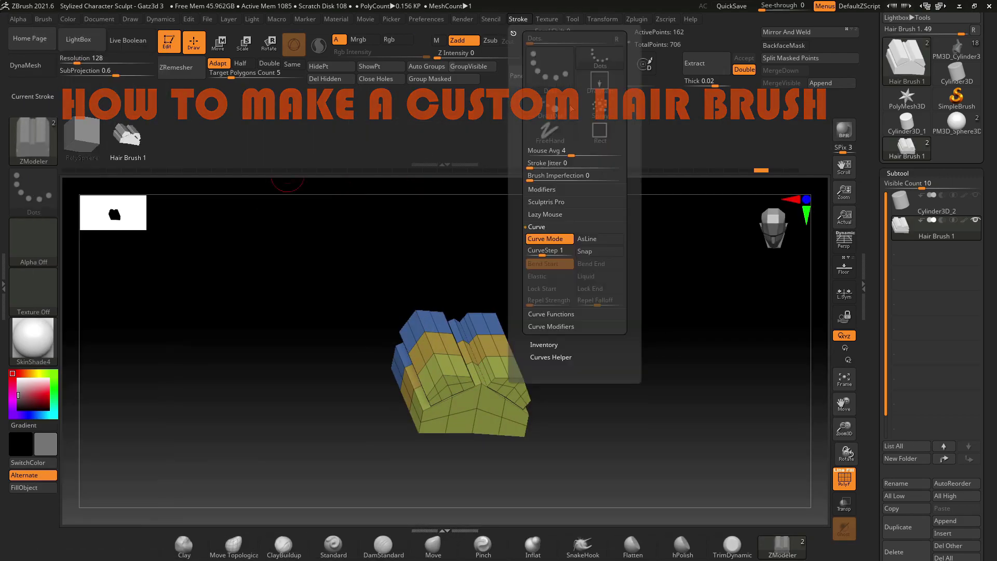